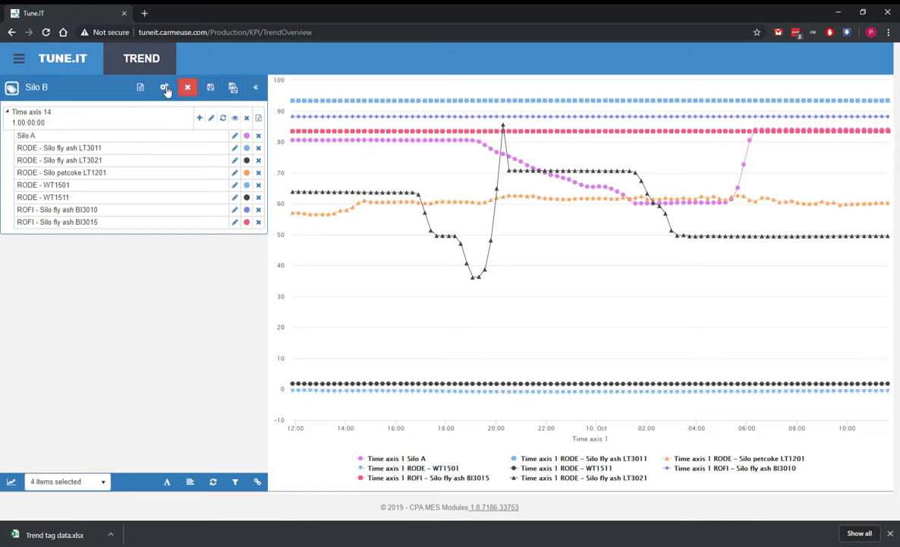
Review the available configuration groups and the save-as settings of the Silo B trend configuration without saving.
click(165, 88)
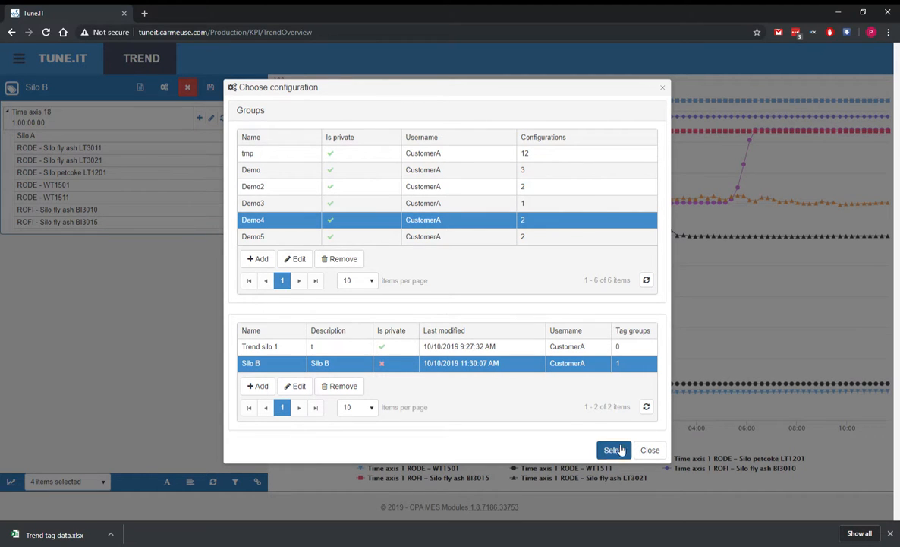
click(651, 448)
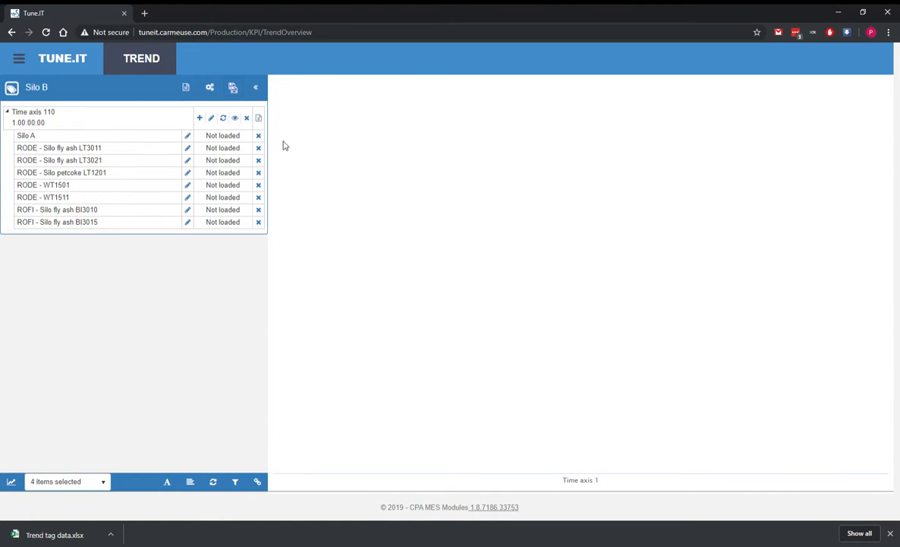
click(234, 89)
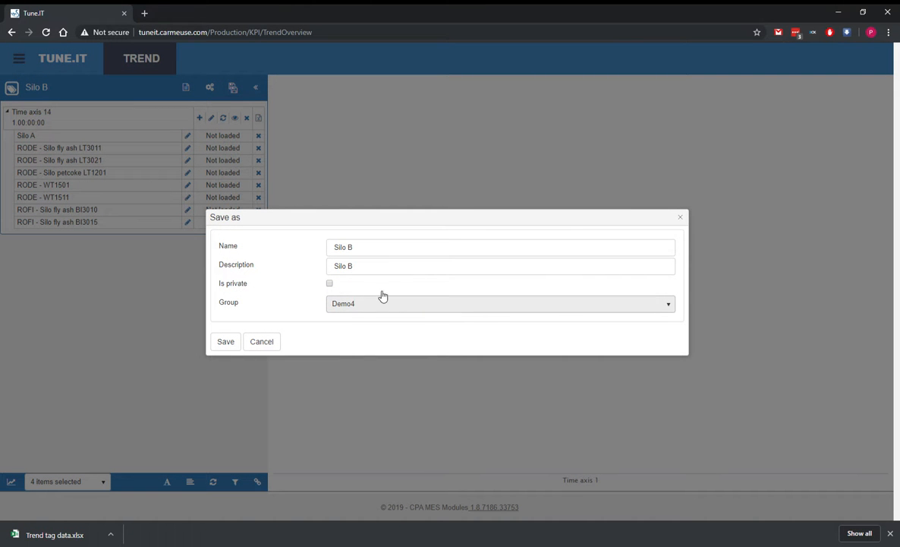
click(372, 248)
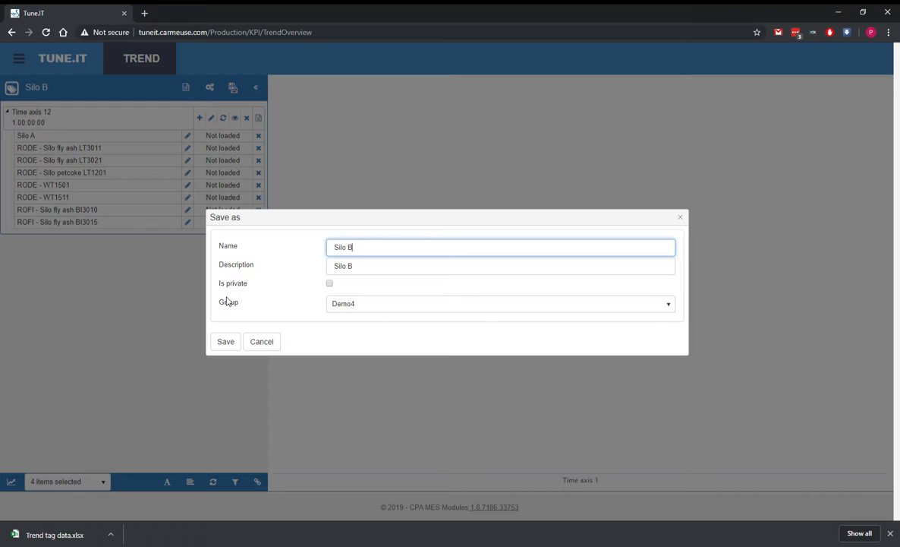
click(267, 342)
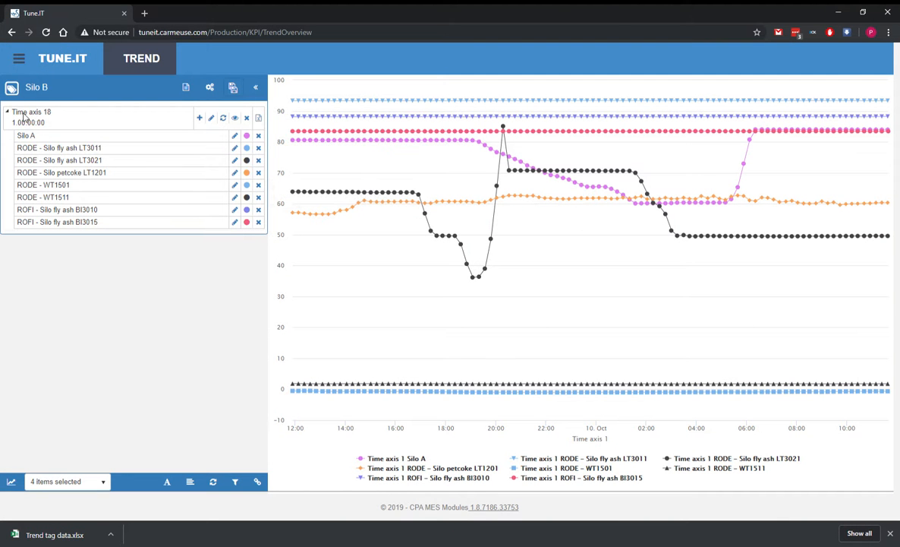
Add the variable tag RODE - Silo LKD LT3001 to Time axis 1.
click(202, 120)
click(87, 163)
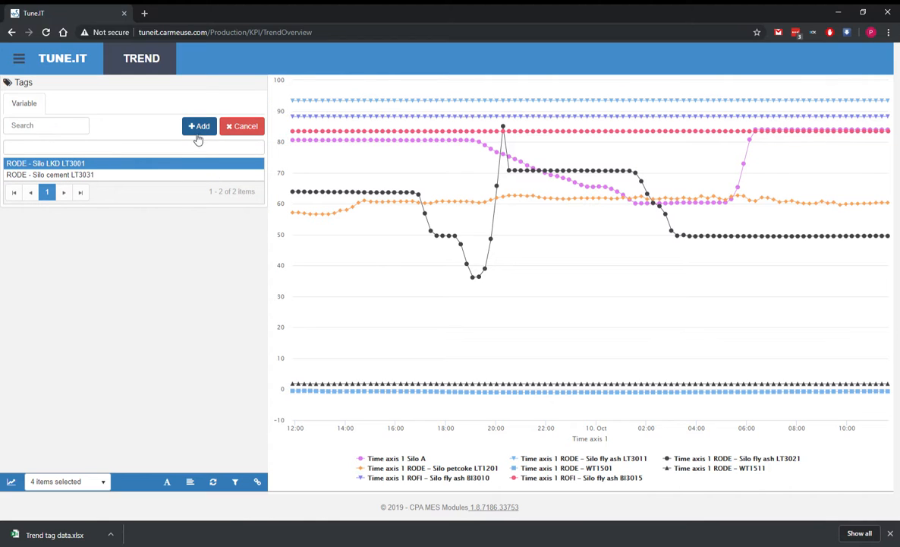
click(207, 127)
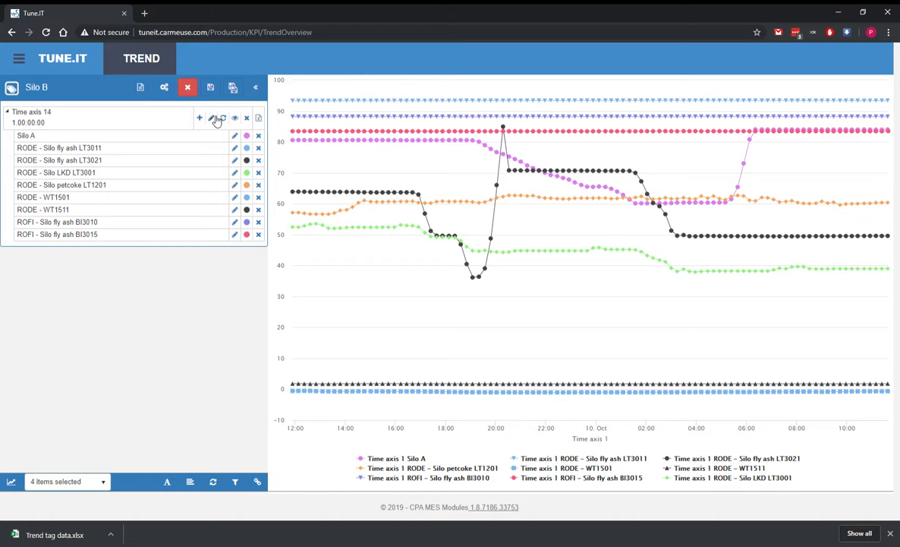
Name the X axis "Time axis 1" and set it to relative time after trying absolute time.
click(213, 119)
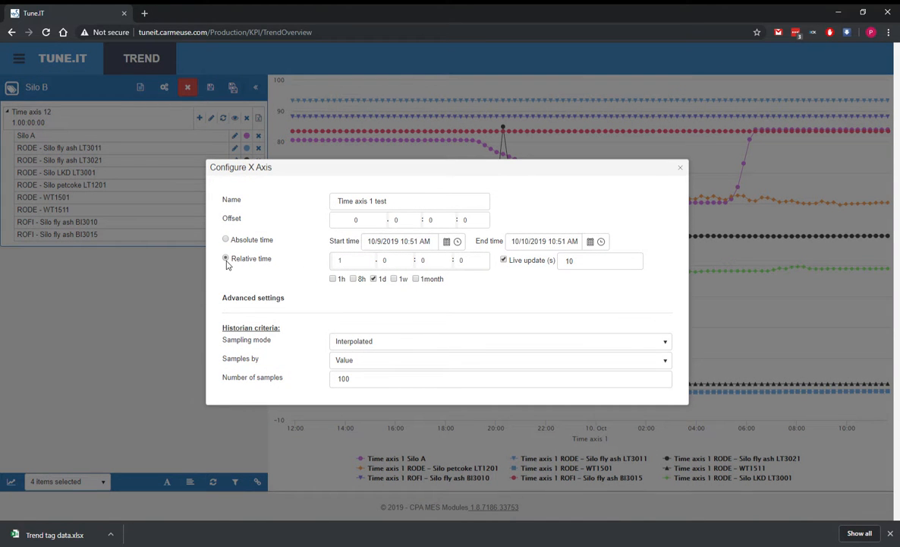
drag(403, 197, 328, 196)
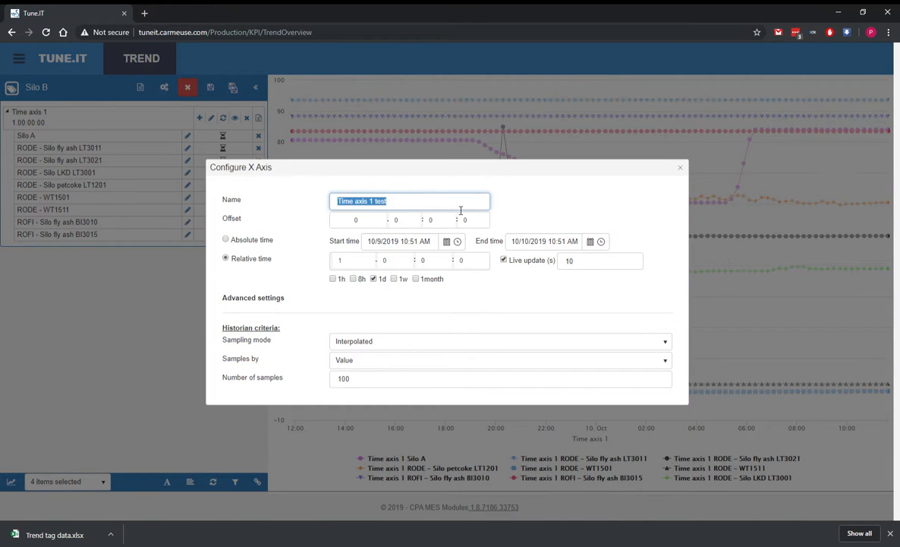
double_click(395, 203)
key(BackSpace)
key(BackSpace)
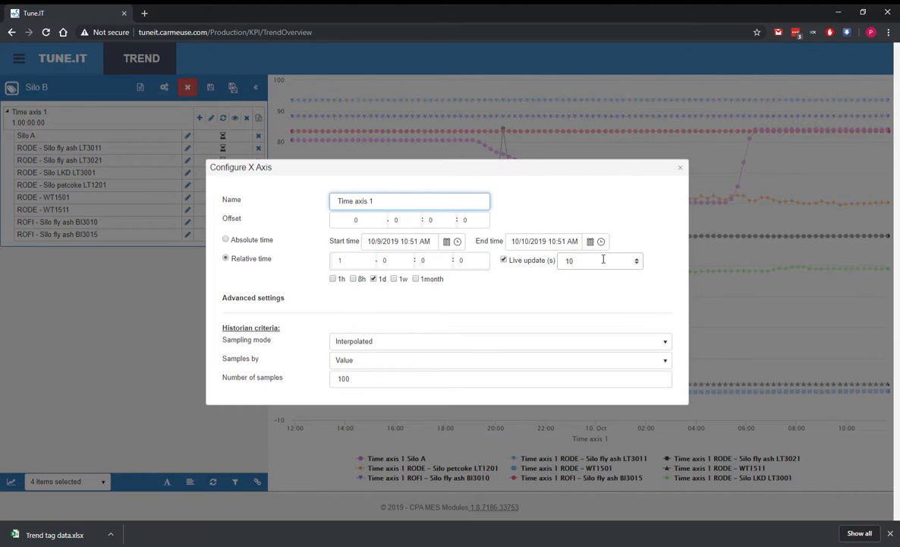
click(228, 239)
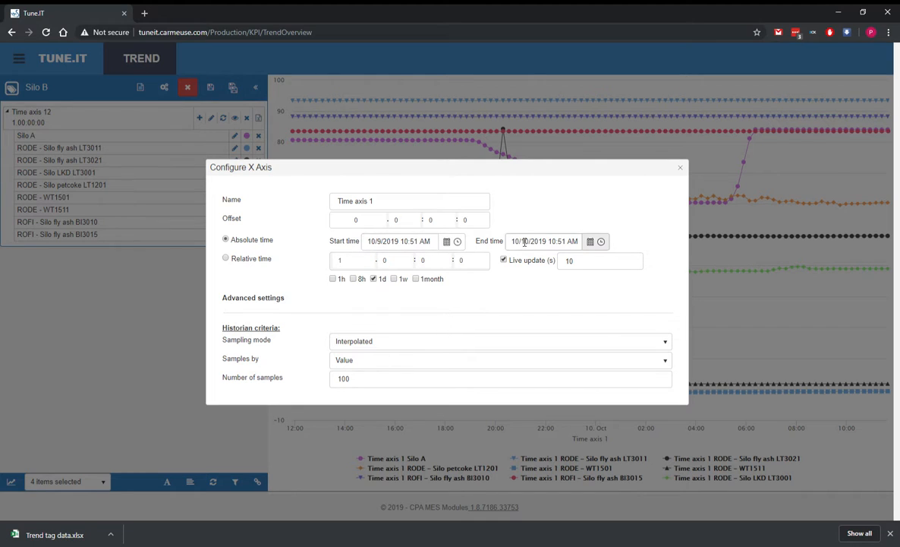
click(262, 258)
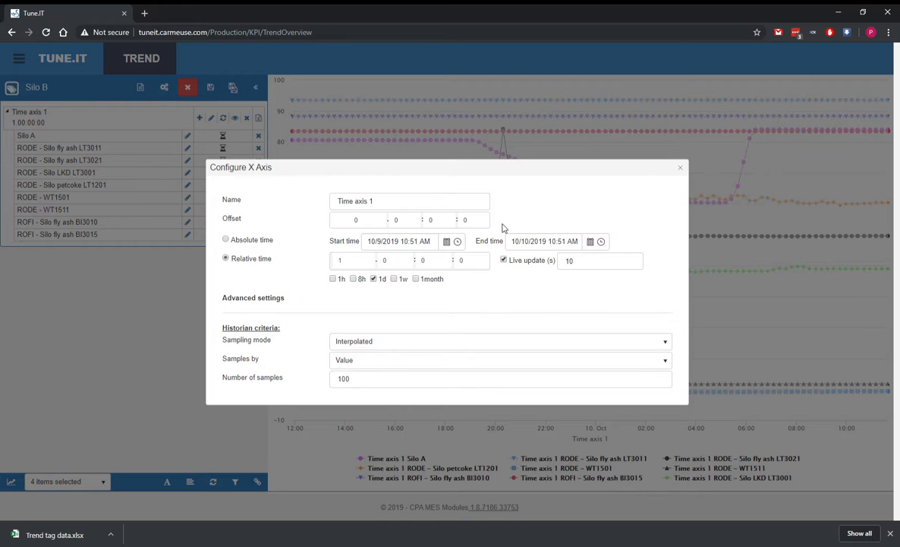
click(681, 168)
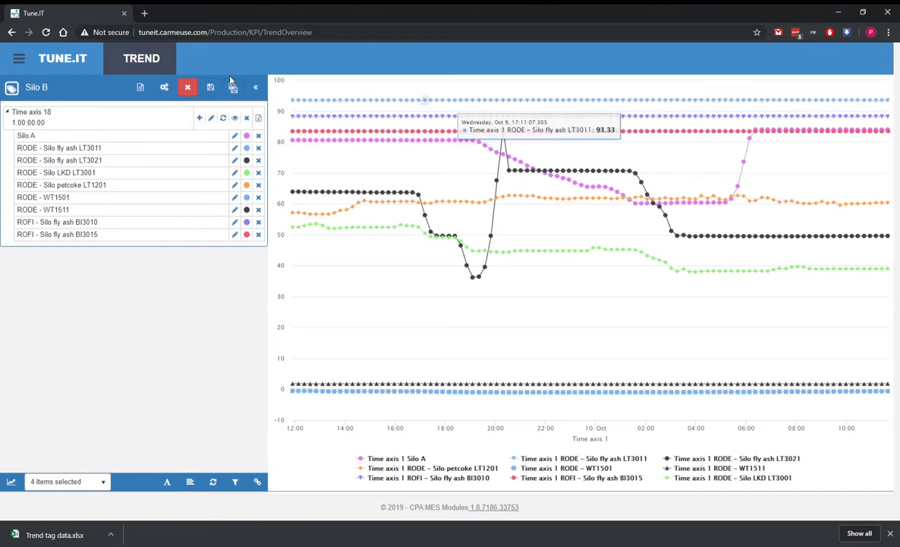
Refresh the data of Time axis 1 and toggle the axis's visibility off and back on.
click(227, 121)
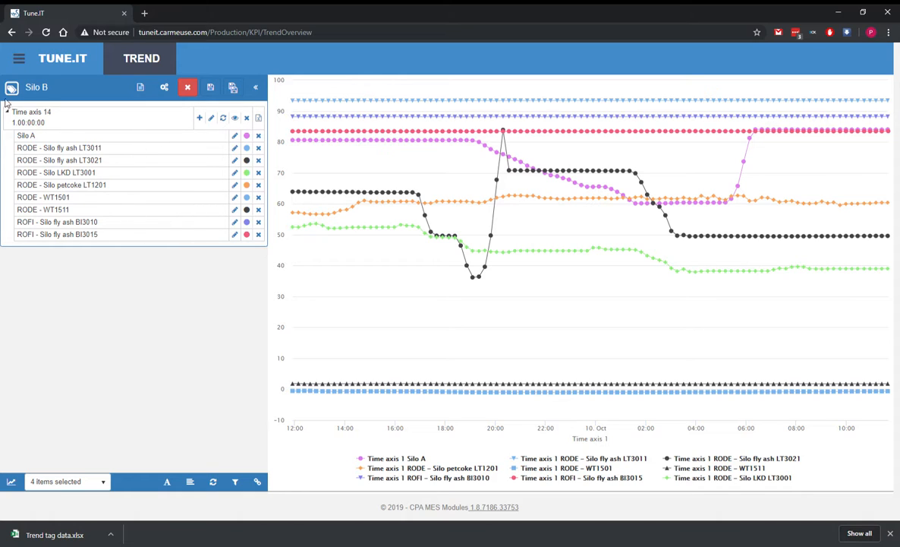
click(238, 120)
click(238, 120)
Export the tag data of Time axis 1 to an Excel file.
click(258, 119)
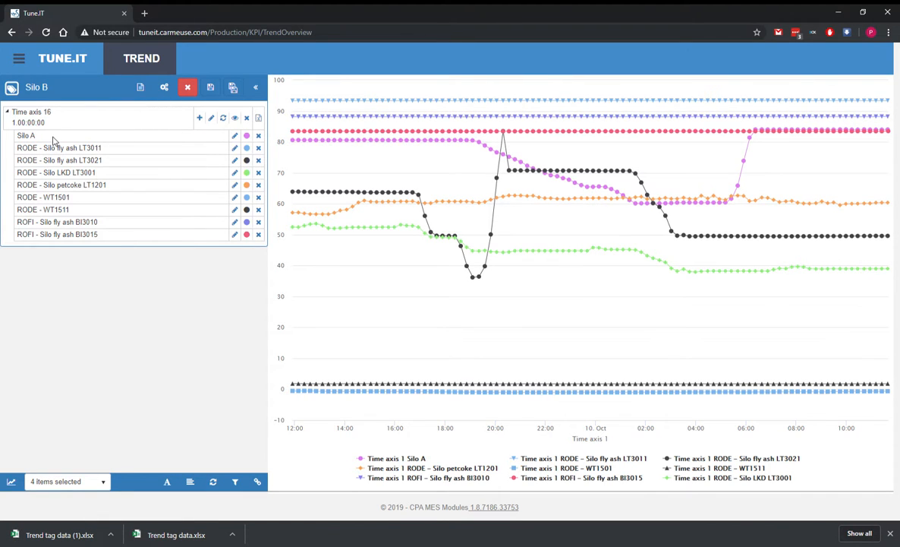
Change the color of the Silo A tag to yellow #edeb7d in its tag configuration.
click(236, 136)
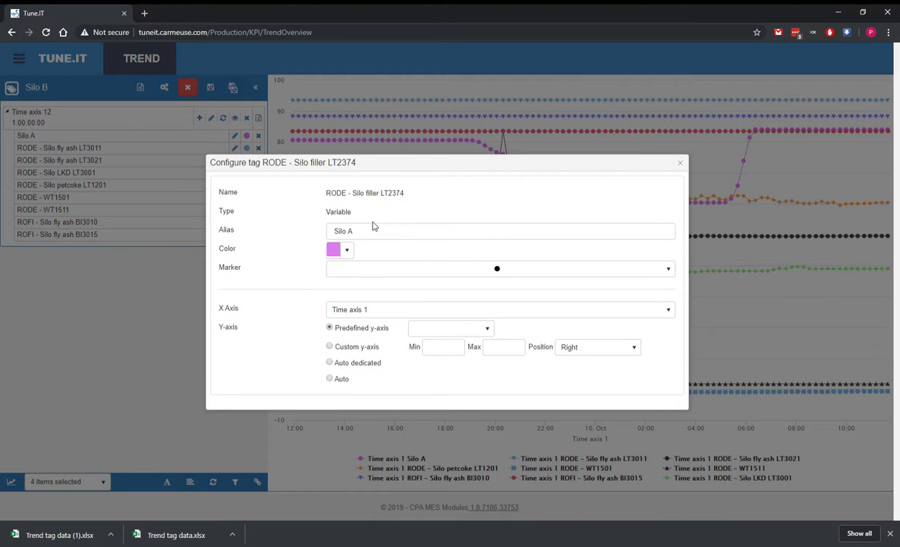
click(351, 251)
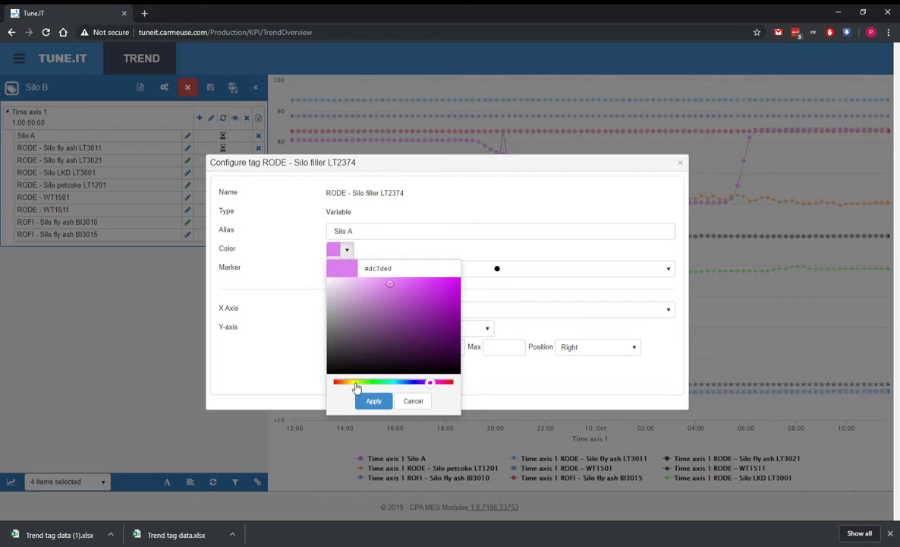
click(353, 382)
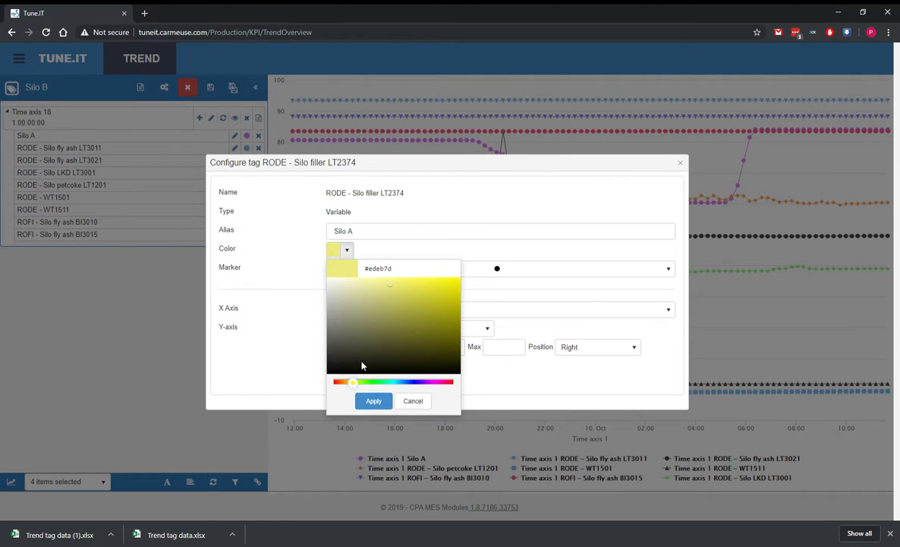
click(372, 401)
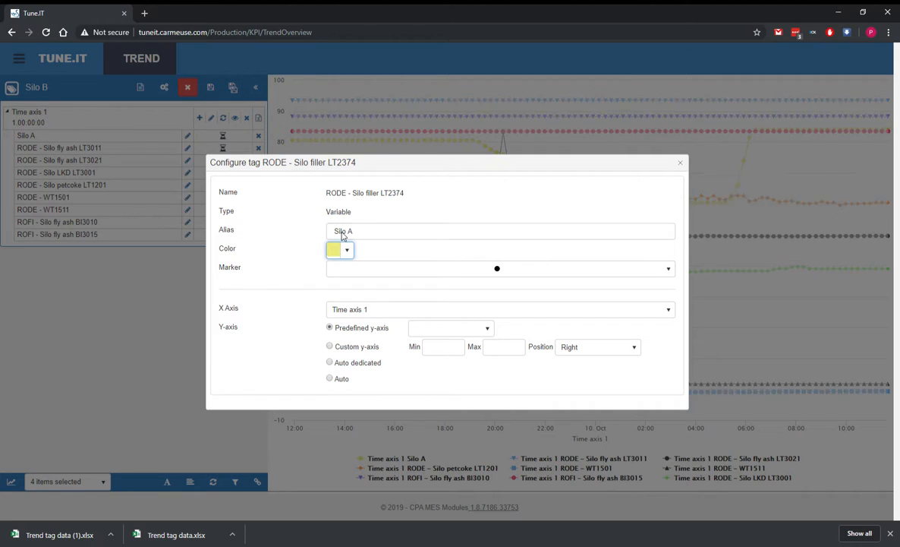
Set the alias of the tag RODE - Silo filler LT2374 to "Alias silo filler".
drag(367, 233, 303, 242)
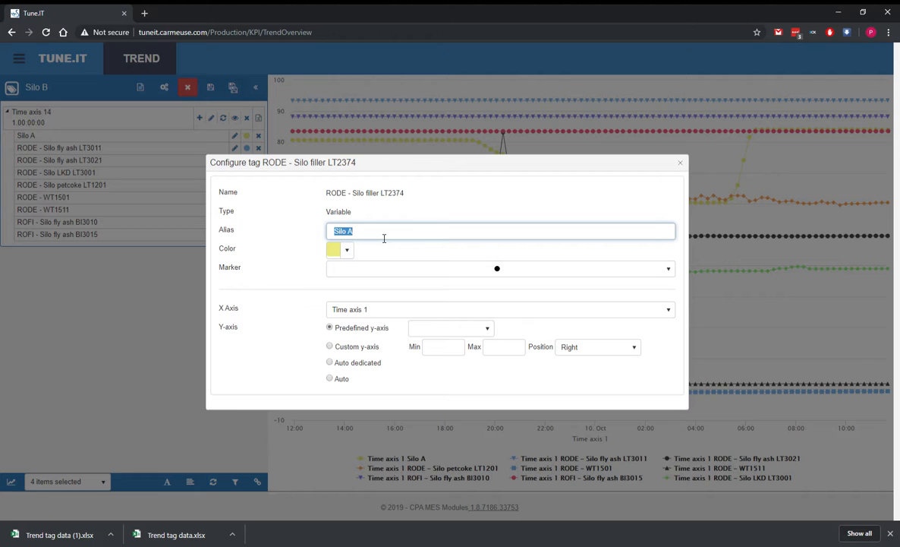
text(All)
text(ias silo f)
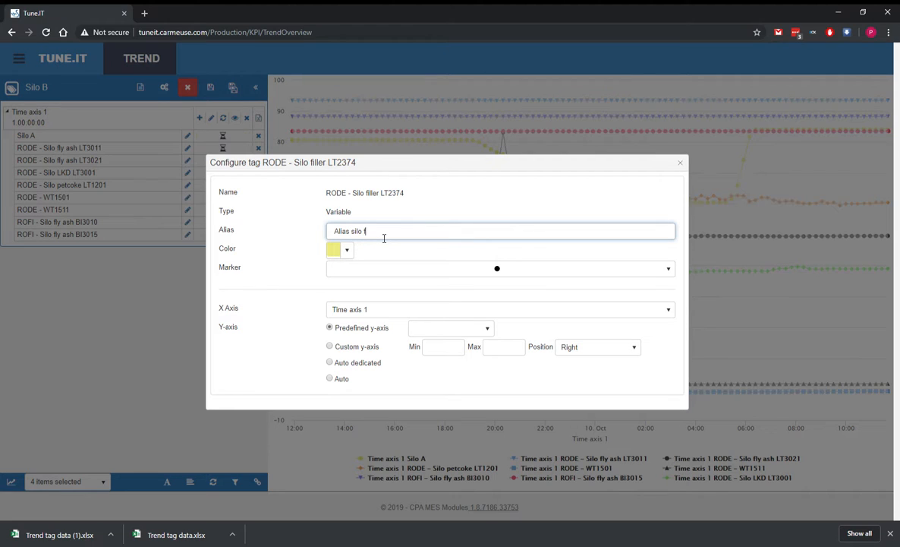
text(iller)
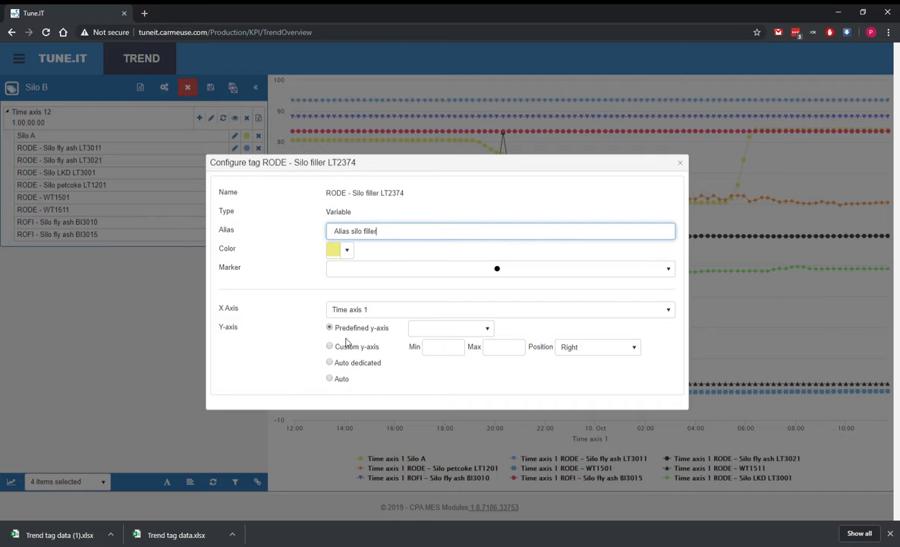
Try the diamond and upward triangle markers for the tag RODE - Silo filler LT2374.
click(440, 269)
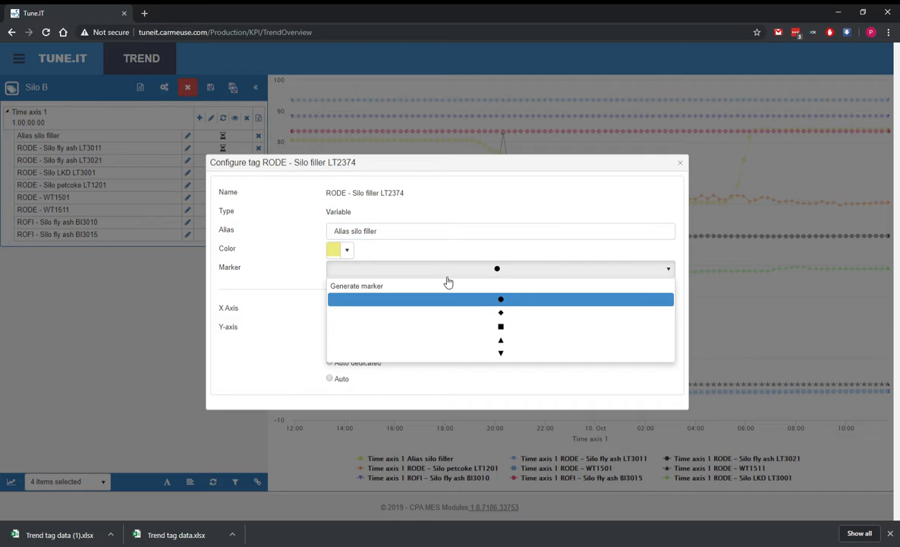
click(501, 313)
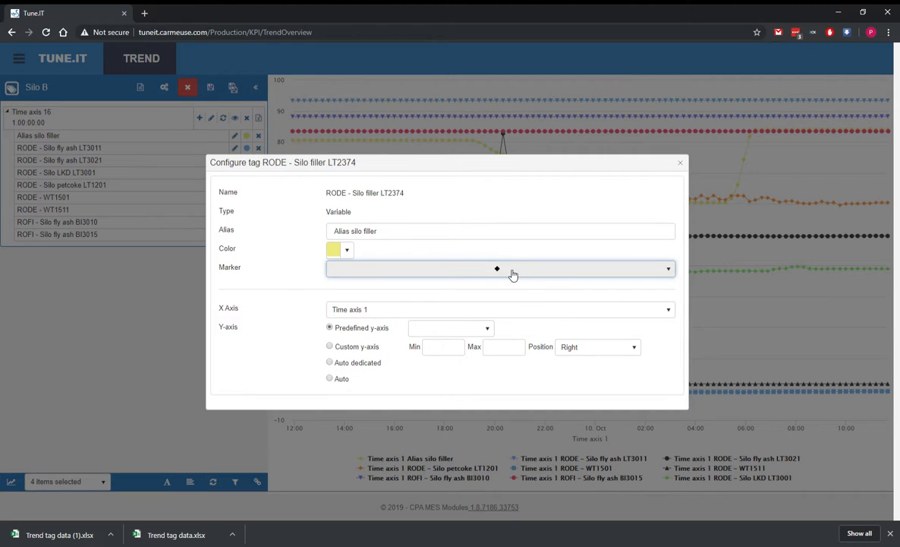
click(511, 271)
click(506, 343)
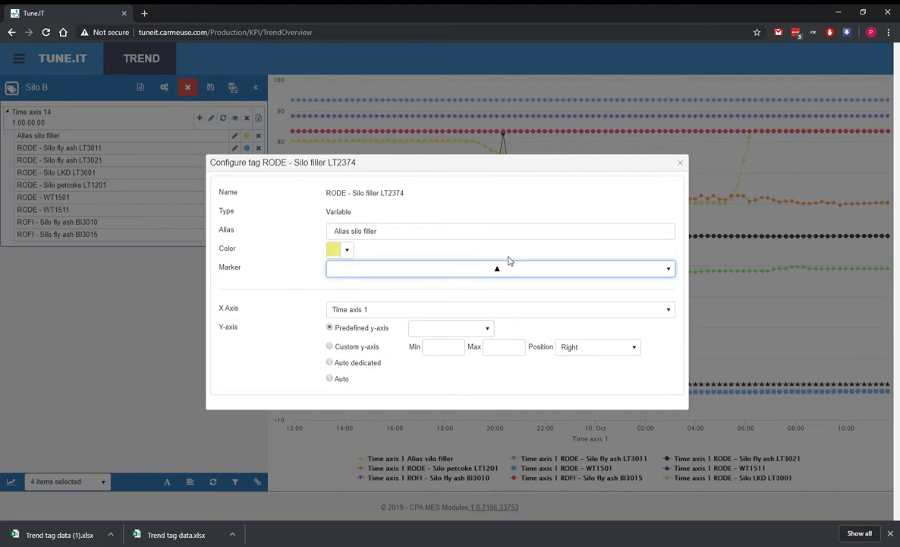
Set the Silo filler tag's marker to the downward triangle and close its configuration.
click(520, 269)
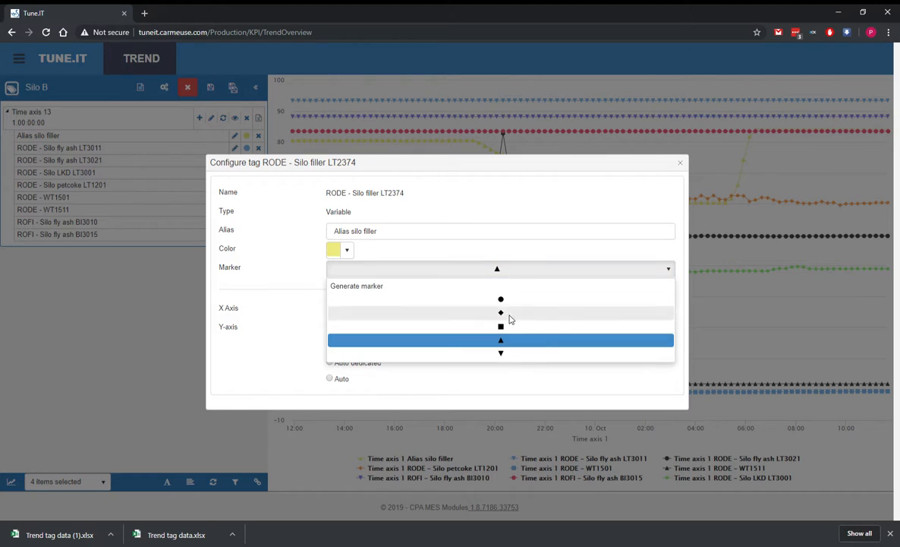
click(510, 356)
click(281, 280)
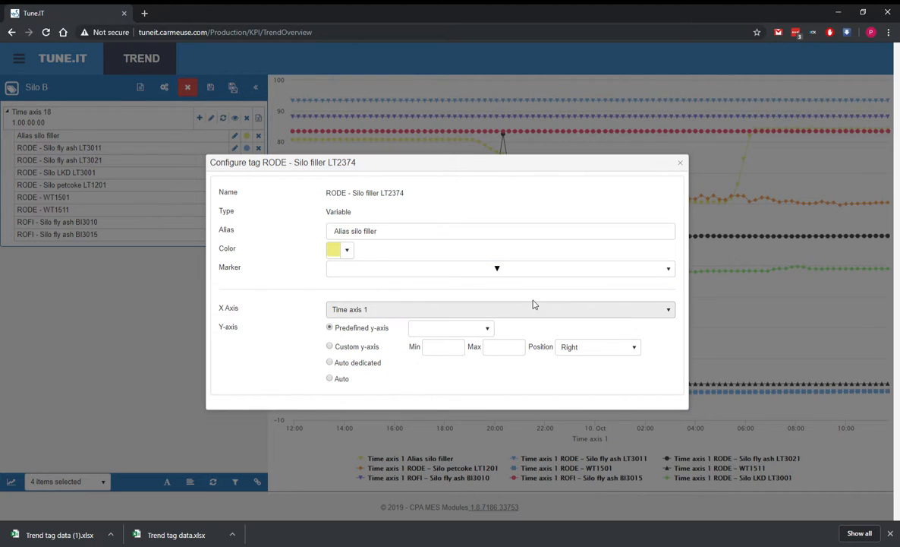
click(682, 164)
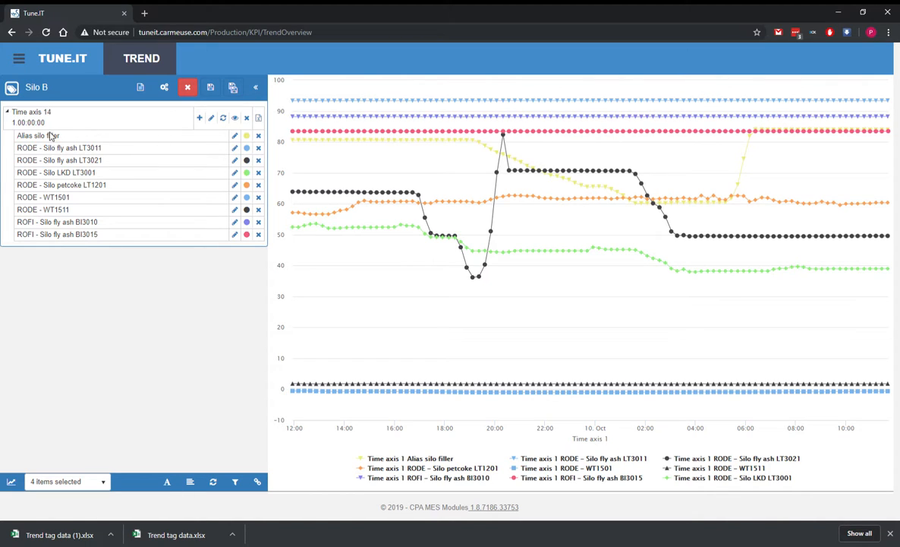
Toggle the tag labels between aliases and original tag names, ending with the aliases displayed.
click(171, 485)
click(171, 485)
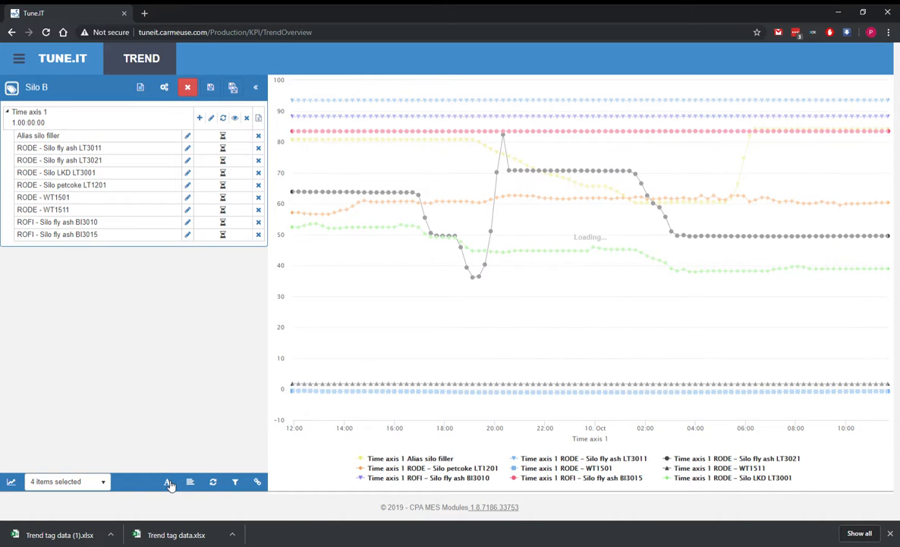
click(170, 484)
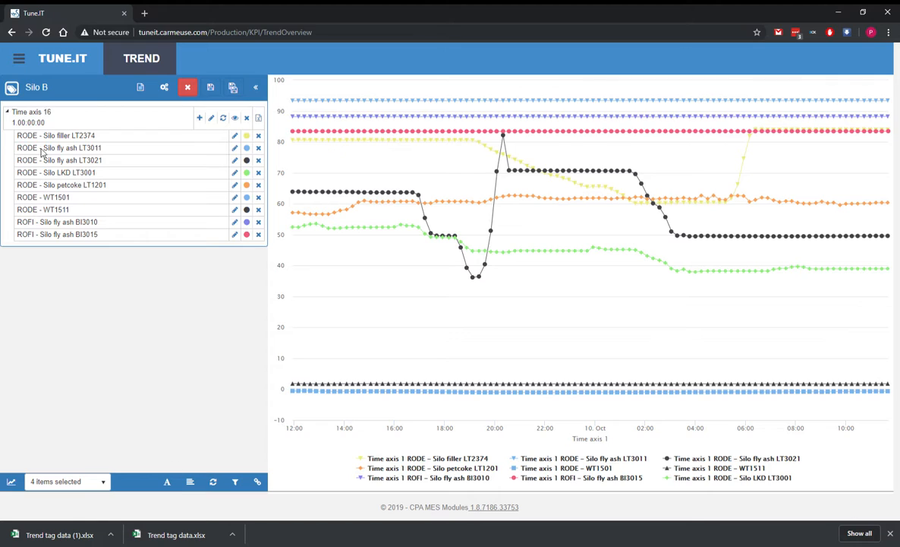
click(168, 483)
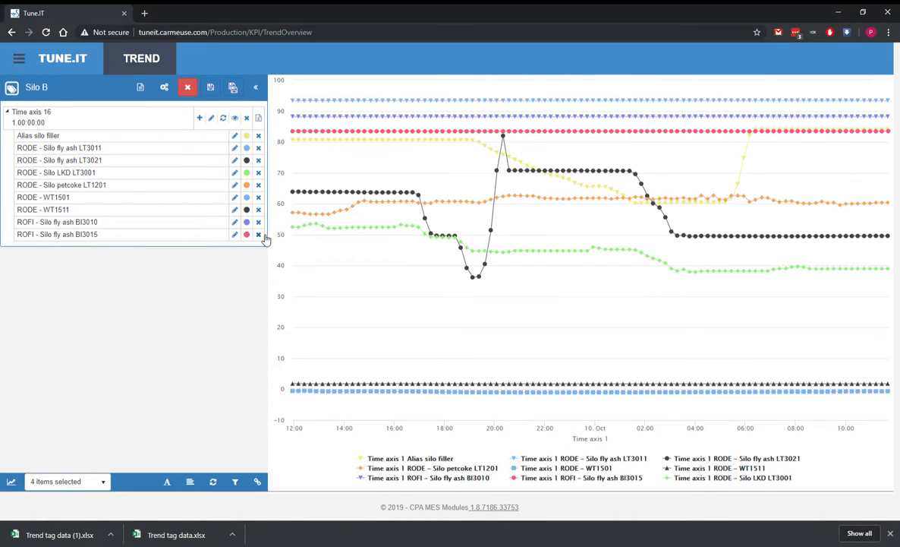
Remove the tag "Alias silo filler" from Time axis 1.
click(258, 136)
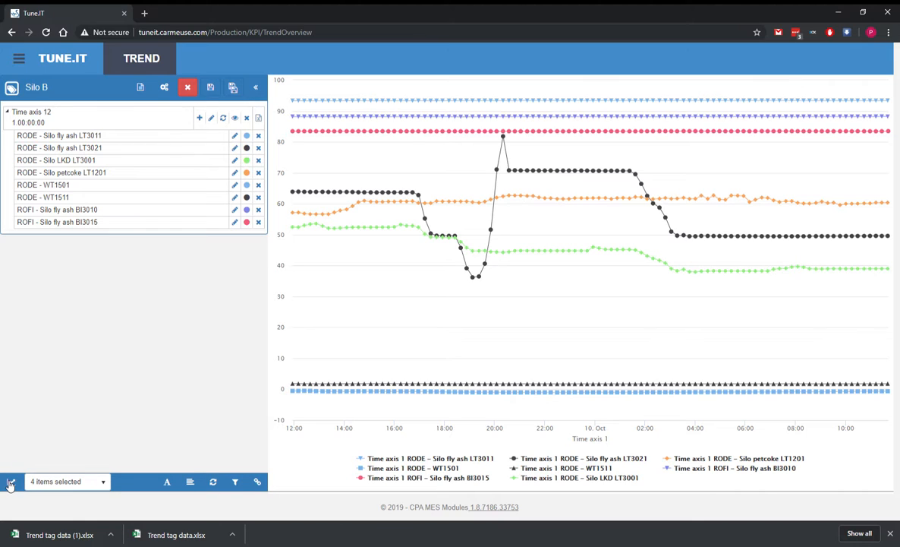
Review the trend's X-axis and Y-axis configuration and the list of available and selected display items, leaving both unchanged.
click(13, 484)
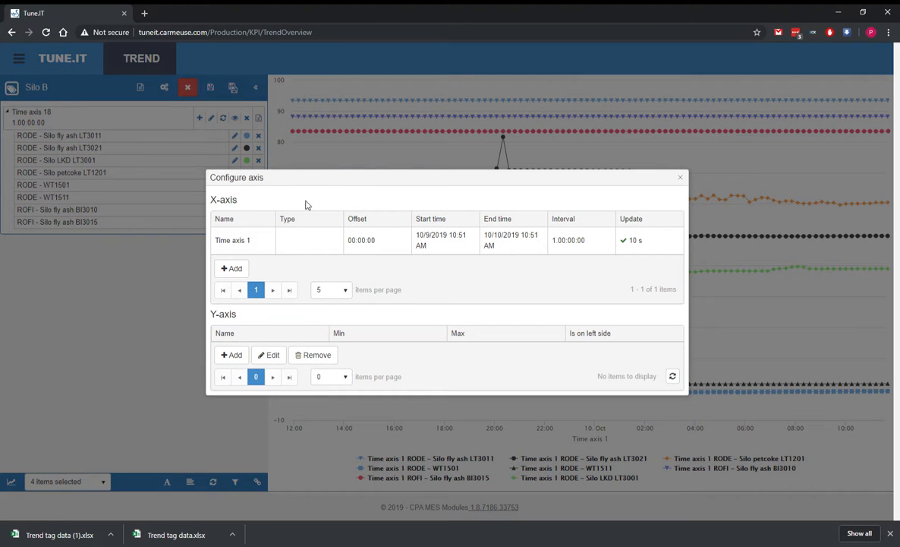
click(681, 177)
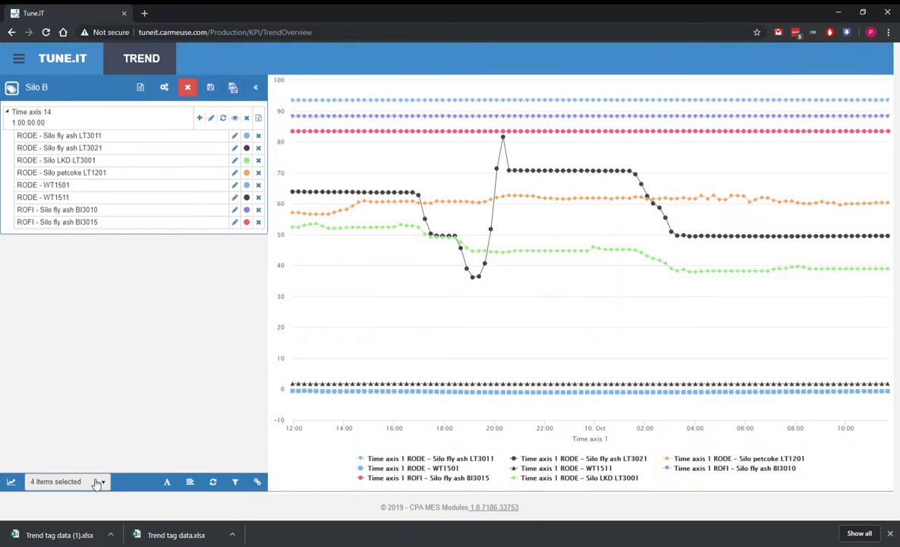
click(99, 484)
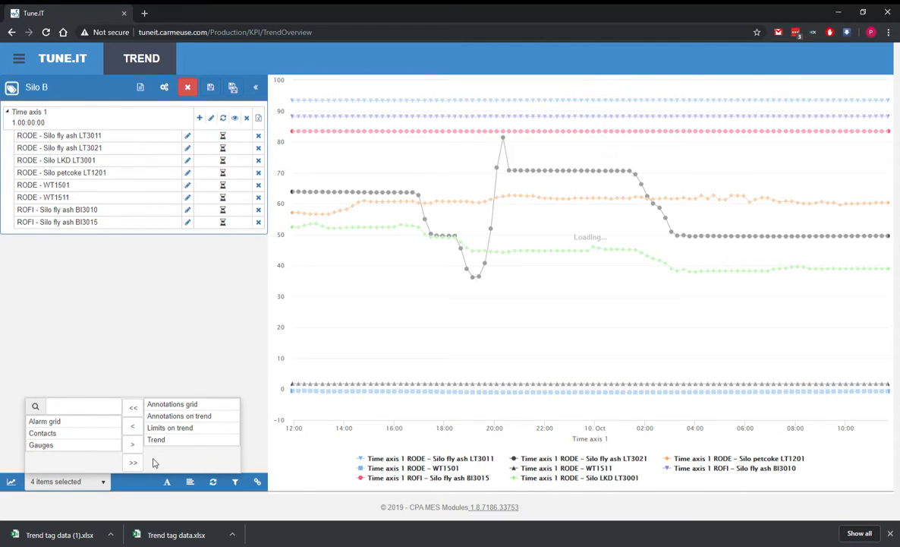
click(233, 359)
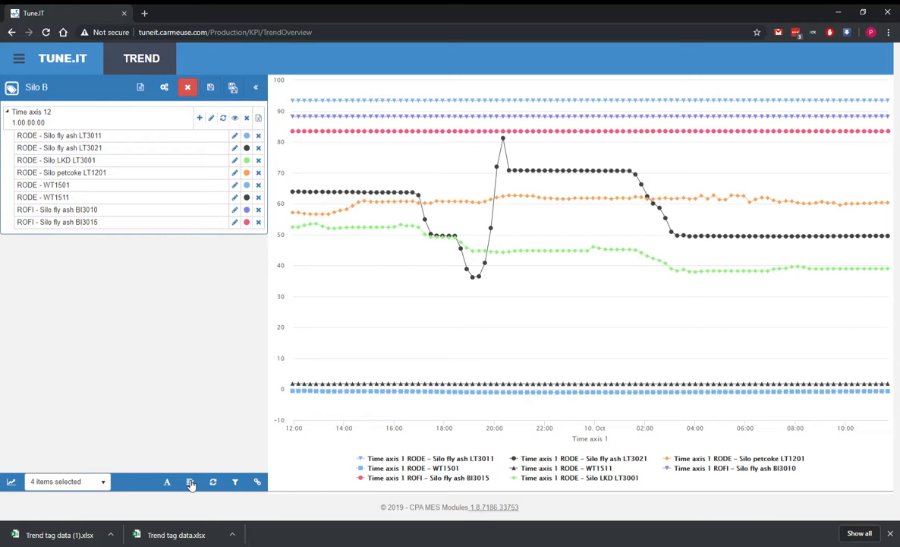
Toggle the additional tag column and the time-navigation controls for Time axis 1.
click(191, 482)
click(238, 484)
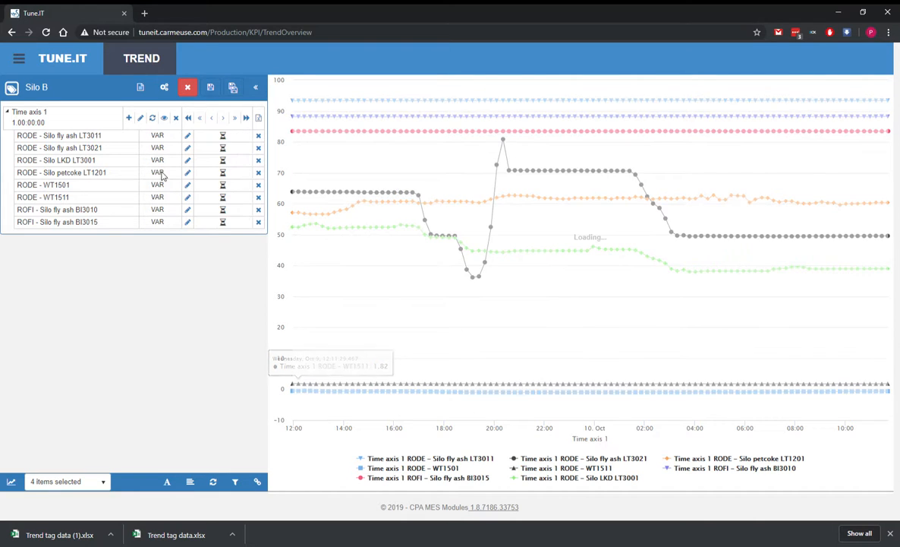
View the direct link to the Silo B trend, and check its private setting in the list of saved configurations.
click(262, 484)
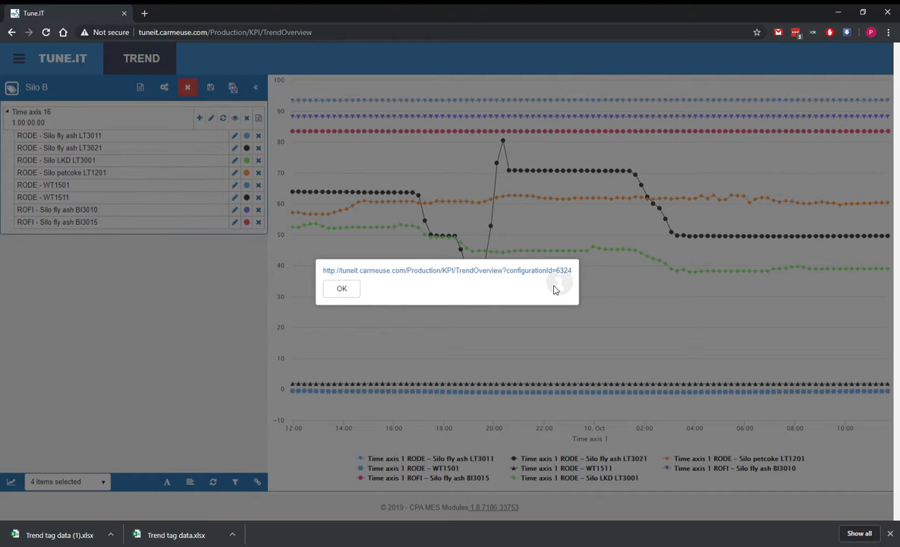
click(341, 288)
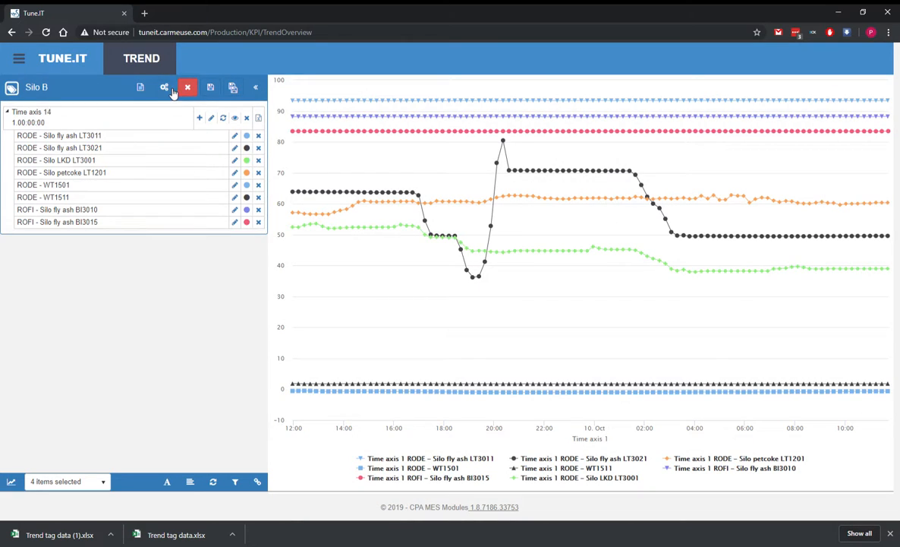
click(164, 87)
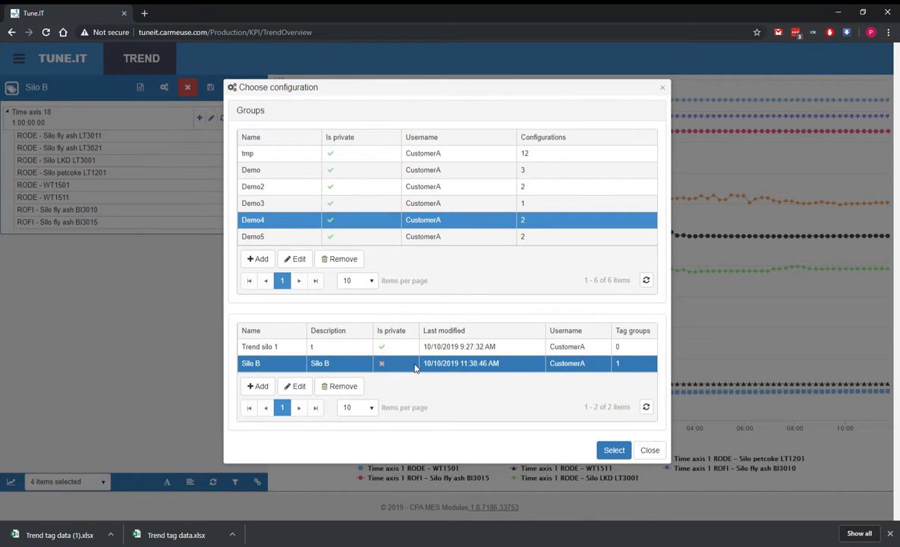
click(649, 450)
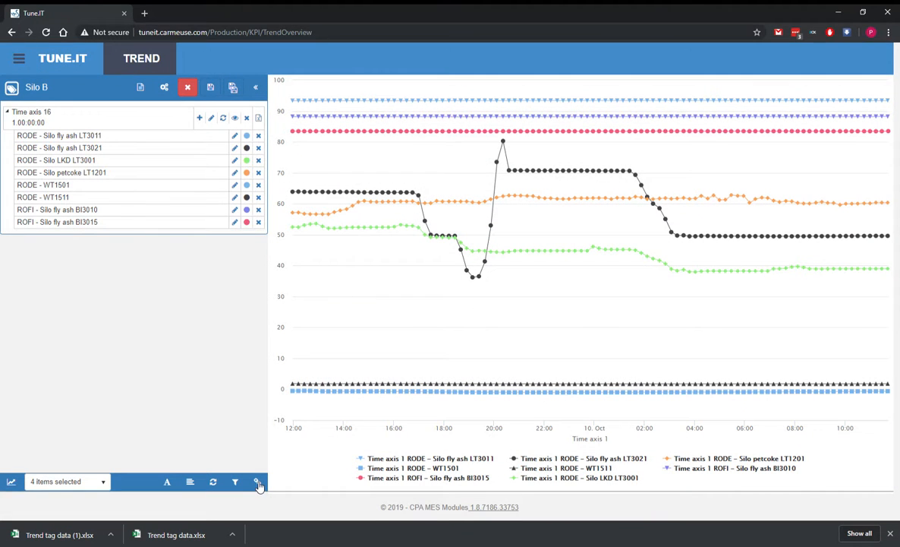